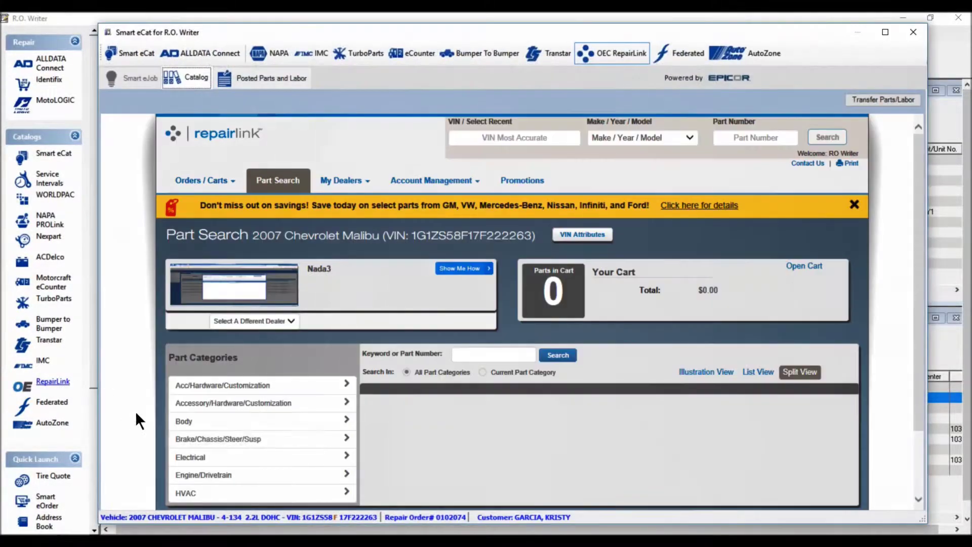
# Cart the GM Professional front pad set from Brake > Pads/Shoes/Hardware/Components and transfer it.
pyautogui.click(233, 440)
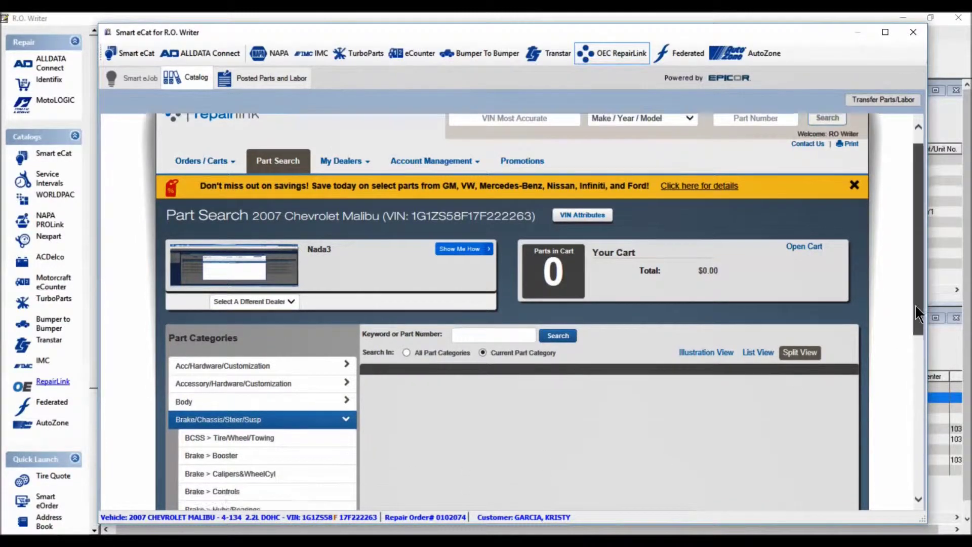
pyautogui.scroll(-3, 916, 305)
pyautogui.click(287, 436)
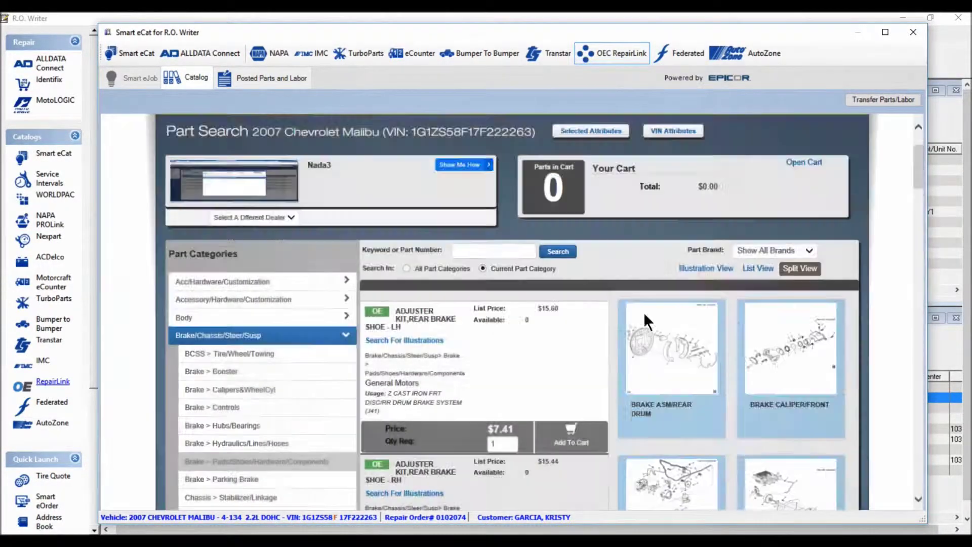
pyautogui.moveTo(920, 133); pyautogui.dragTo(917, 276)
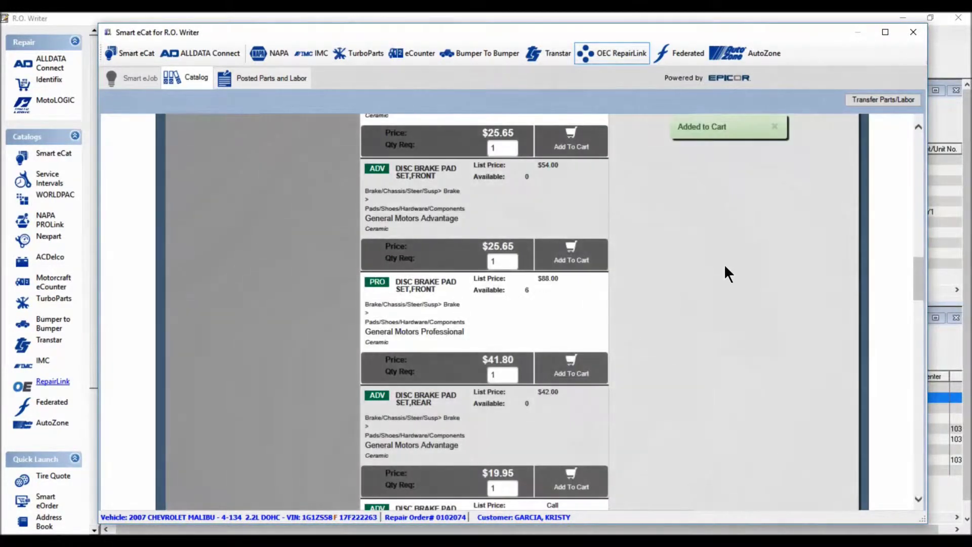
pyautogui.click(866, 99)
# Assign a technician, post the pad set to Install Front Disc Brake Pads, and review the part line.
pyautogui.click(675, 136)
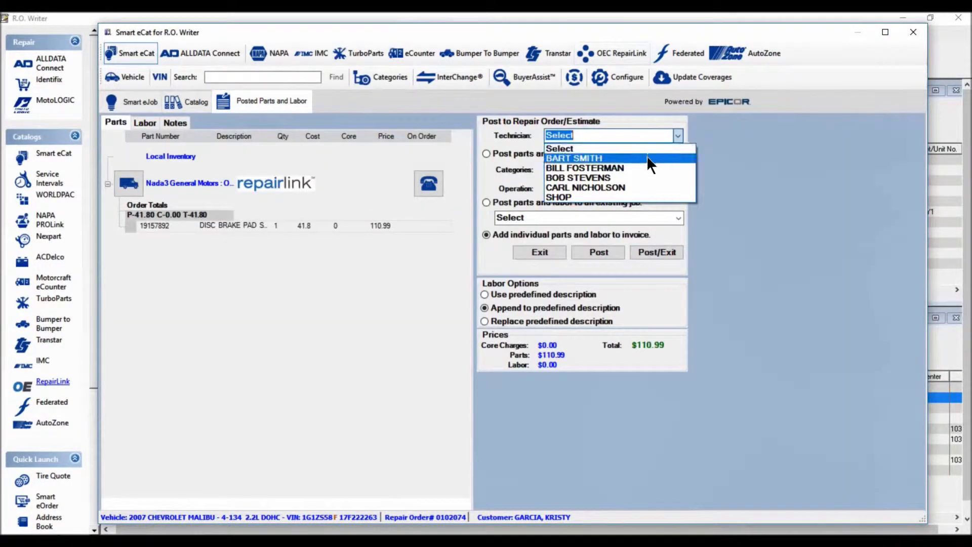
pyautogui.click(646, 156)
pyautogui.click(671, 218)
pyautogui.click(646, 237)
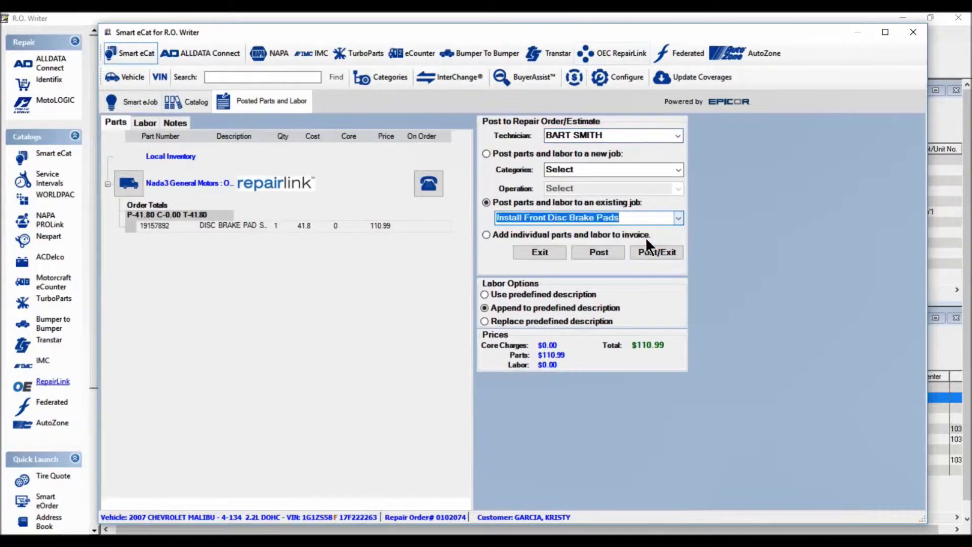
pyautogui.click(659, 252)
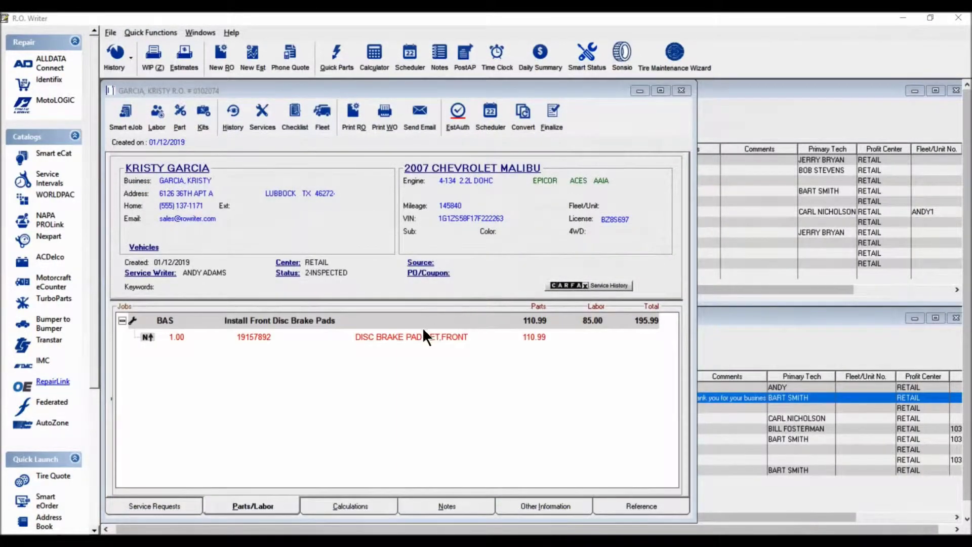
pyautogui.doubleClick(417, 336)
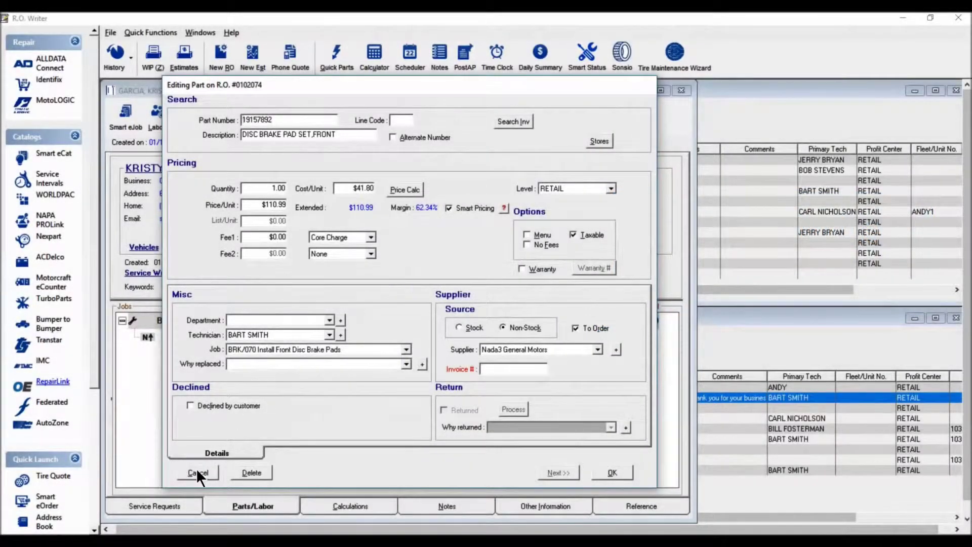
pyautogui.click(197, 474)
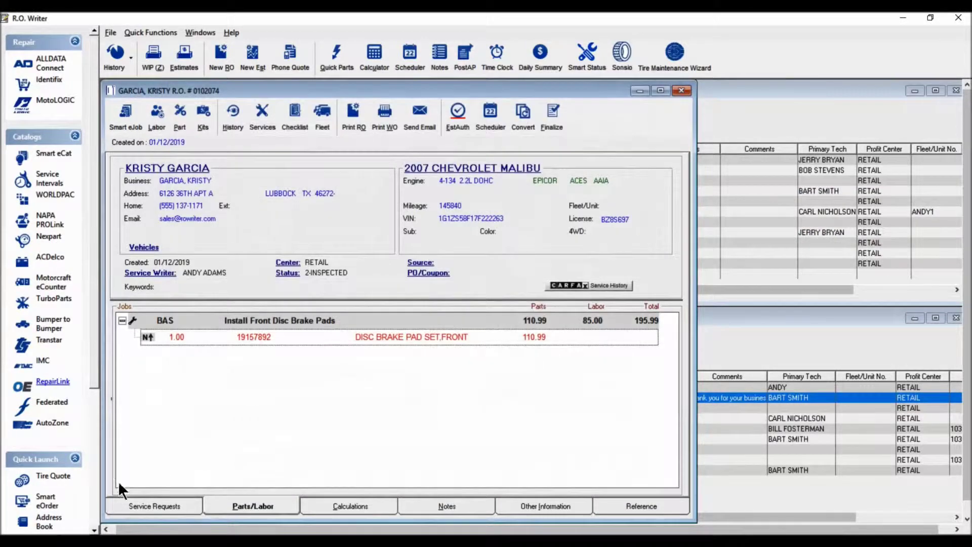
# Order the pad set from Nada3 General Motors in Smart eOrder, accepting the purchase order number.
pyautogui.click(53, 506)
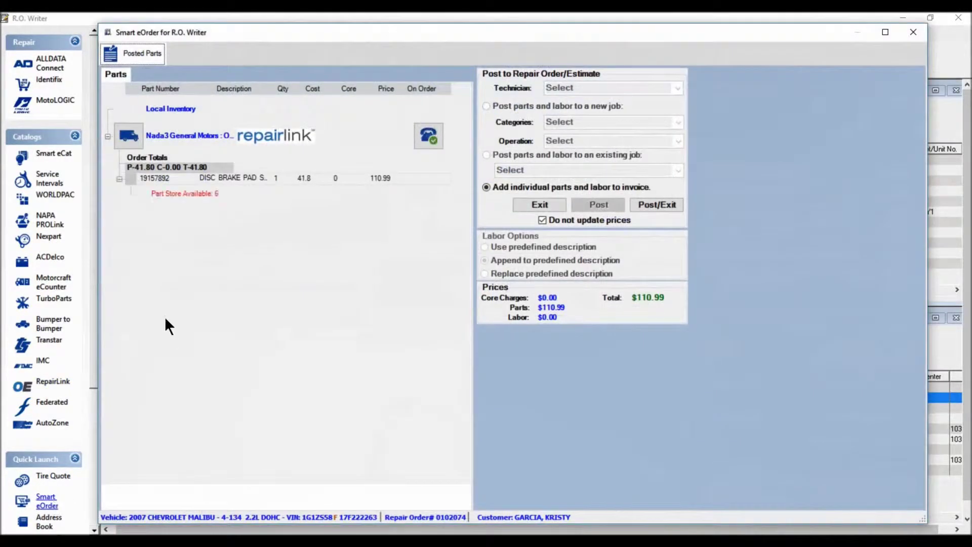
pyautogui.click(127, 138)
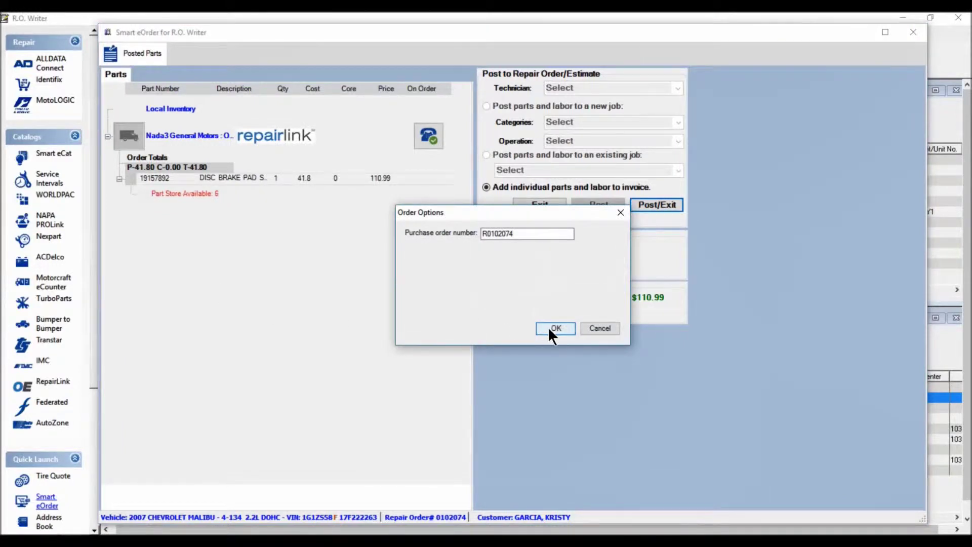
pyautogui.click(552, 330)
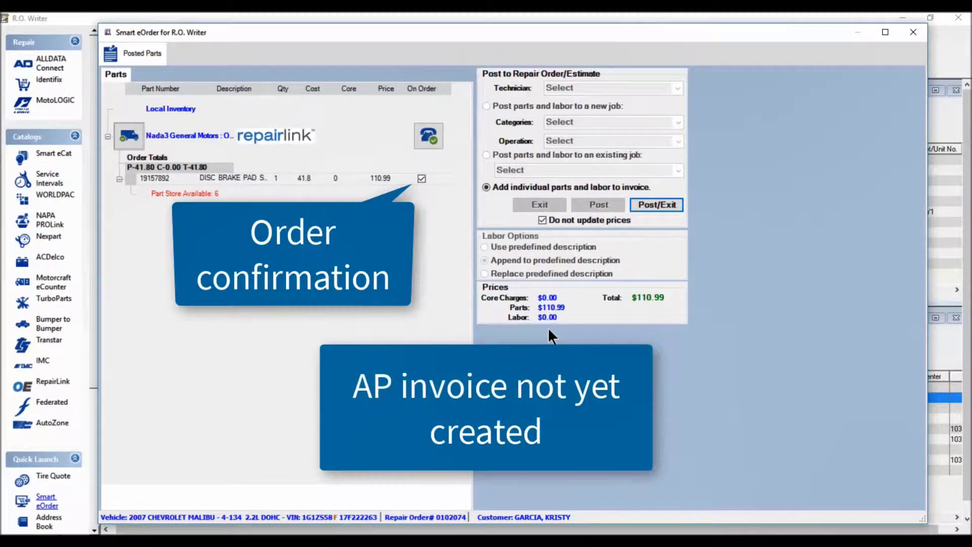
# Close ordering and open the brake pad part line to check its Invoice # and To Order fields.
pyautogui.click(661, 205)
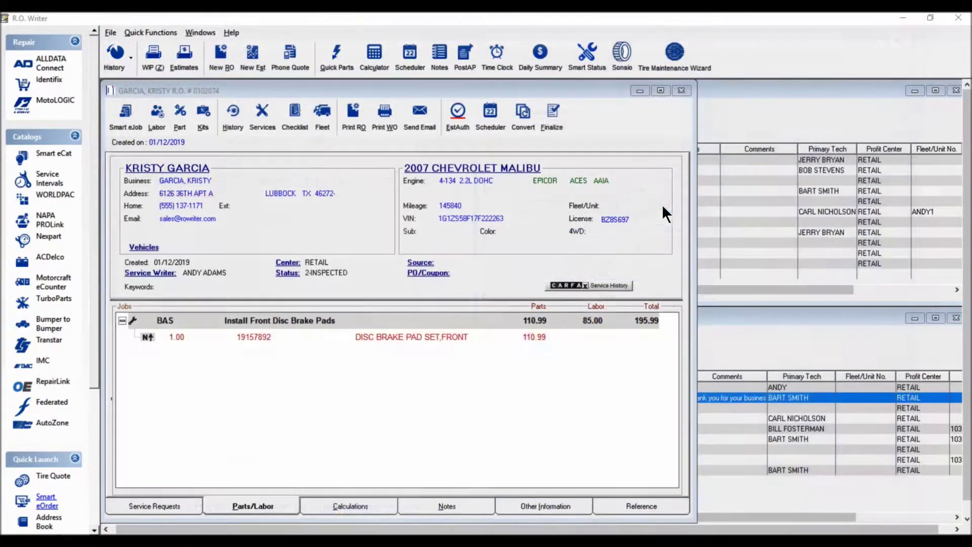
pyautogui.doubleClick(456, 337)
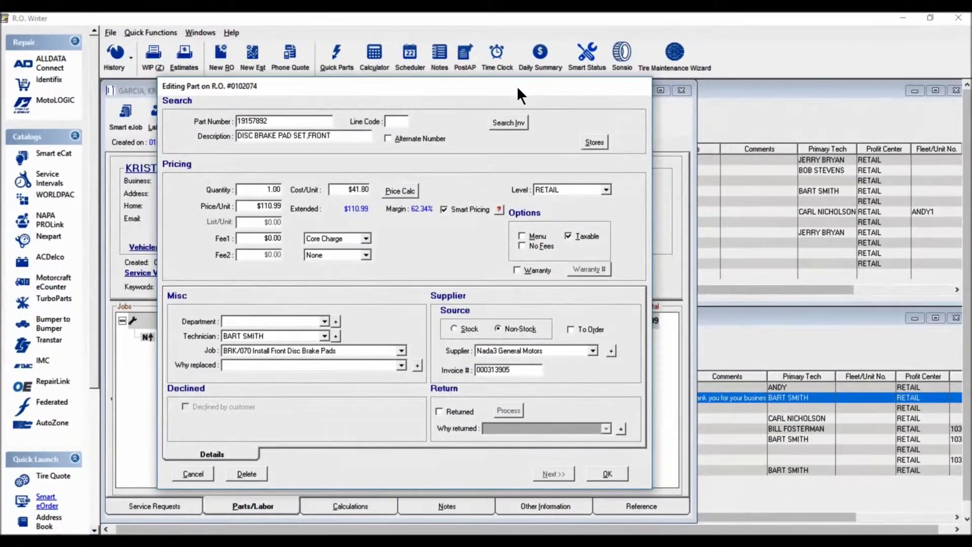
# Check the order status of the brake pad supplier invoice in RepairLink.
pyautogui.click(192, 473)
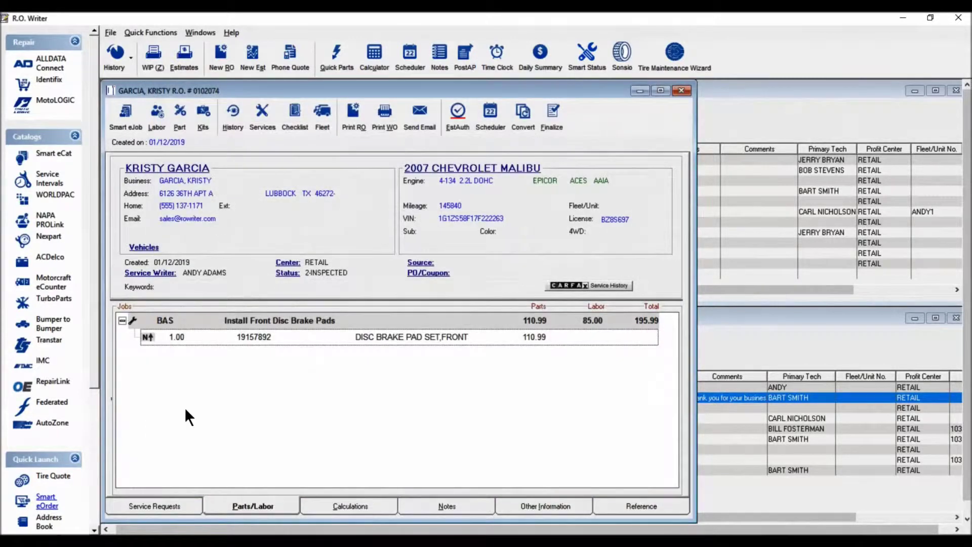
pyautogui.click(49, 385)
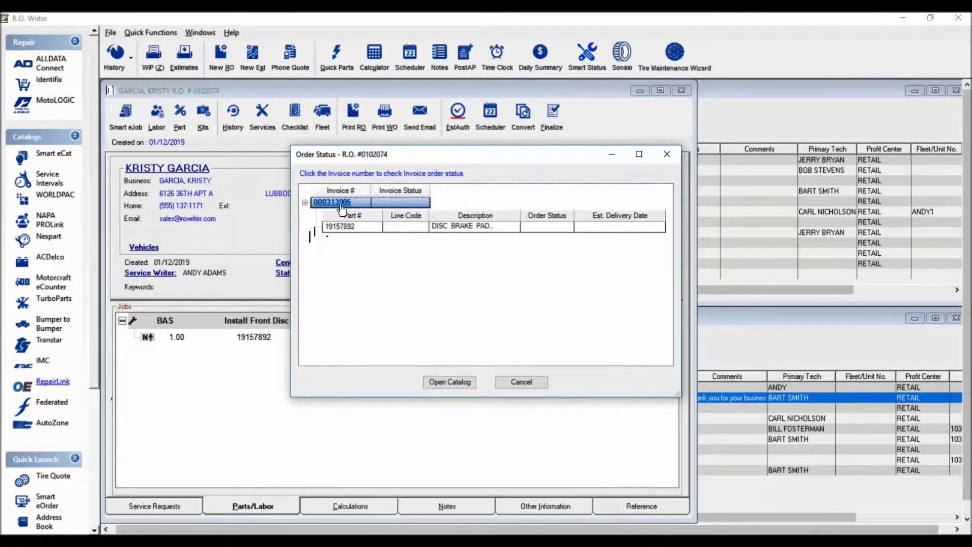
pyautogui.click(342, 204)
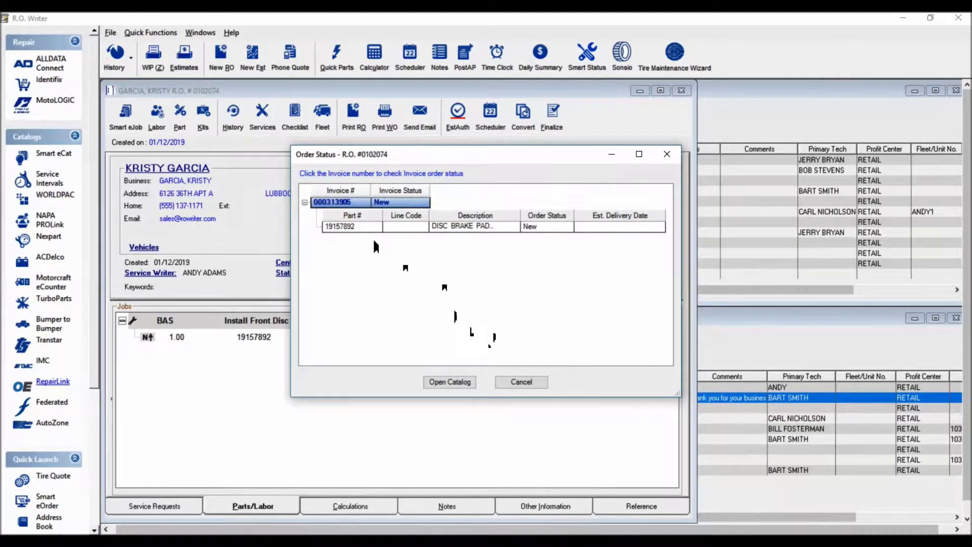
pyautogui.click(519, 384)
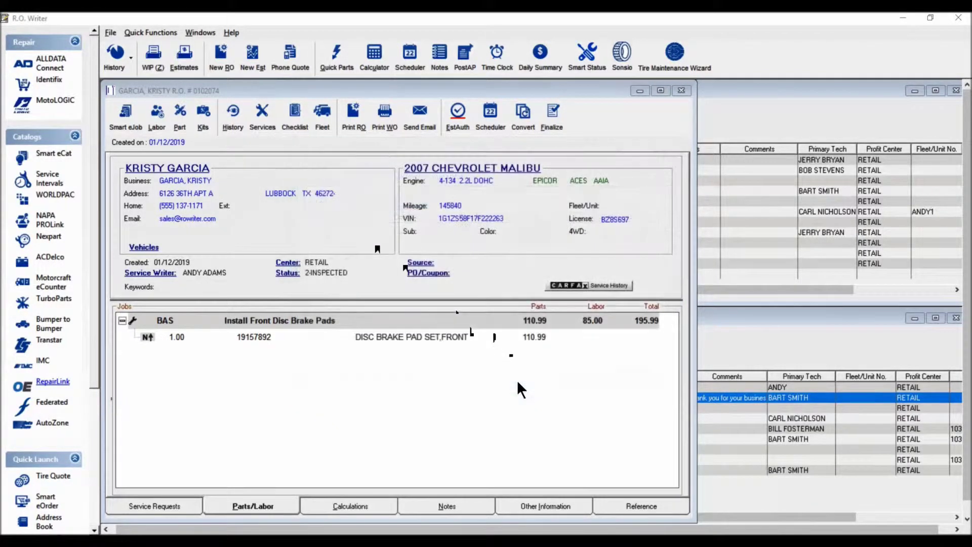
# Process the supplier invoice and post it to accounts payable with comment 'DEALER INV'.
pyautogui.click(62, 384)
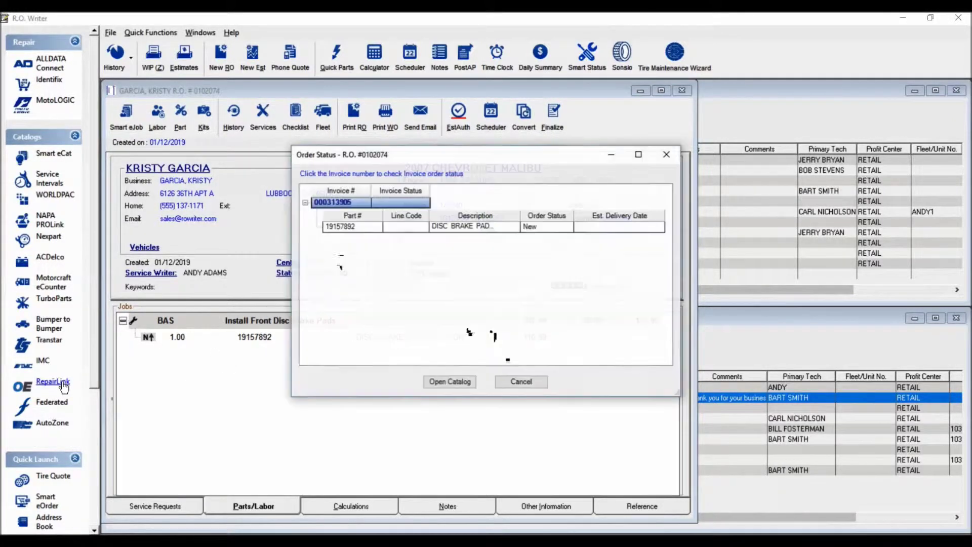
pyautogui.click(333, 203)
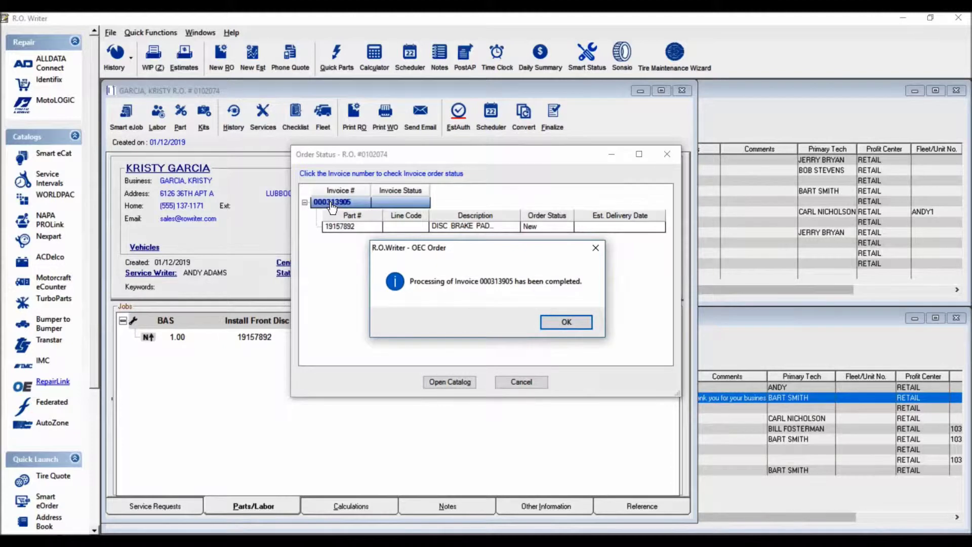
pyautogui.click(566, 322)
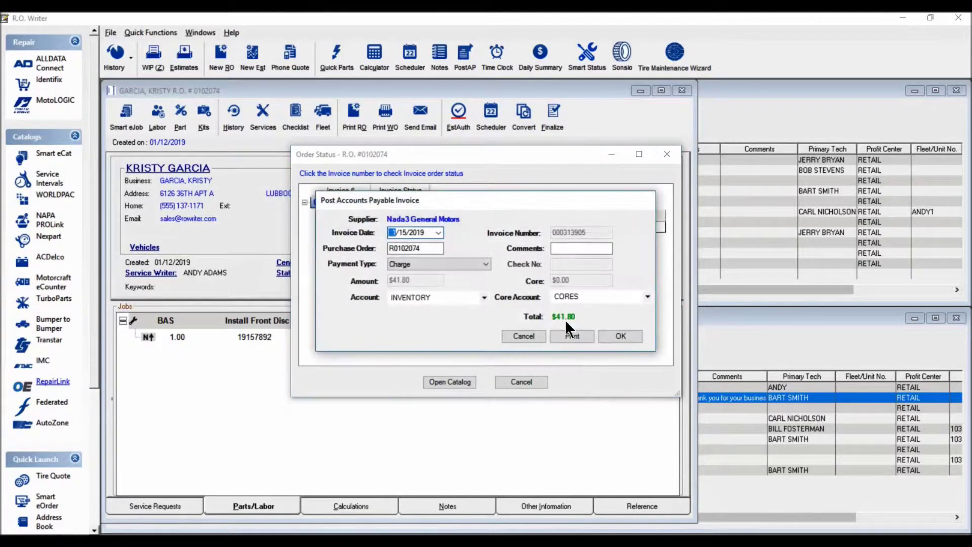
pyautogui.click(577, 248)
pyautogui.write('DEALER INV')
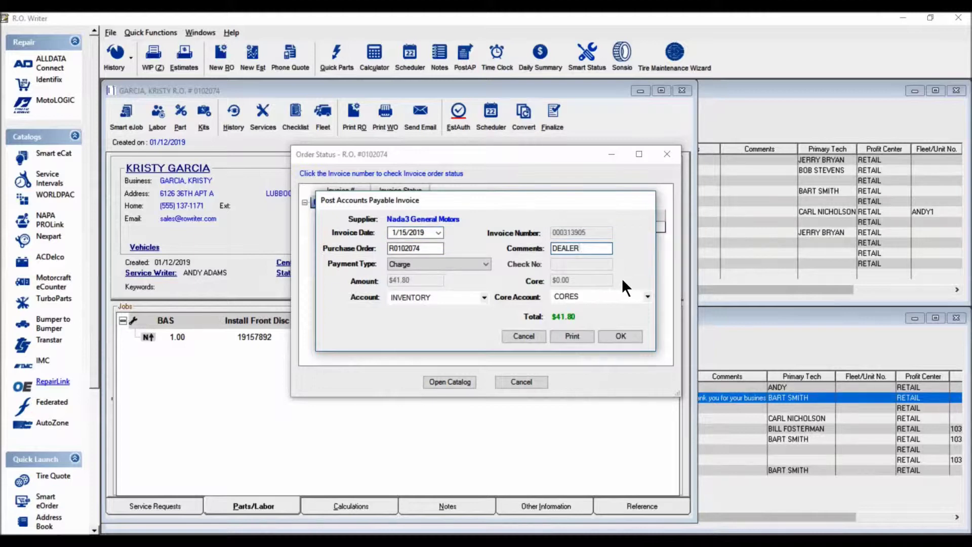
pyautogui.click(621, 334)
pyautogui.click(524, 381)
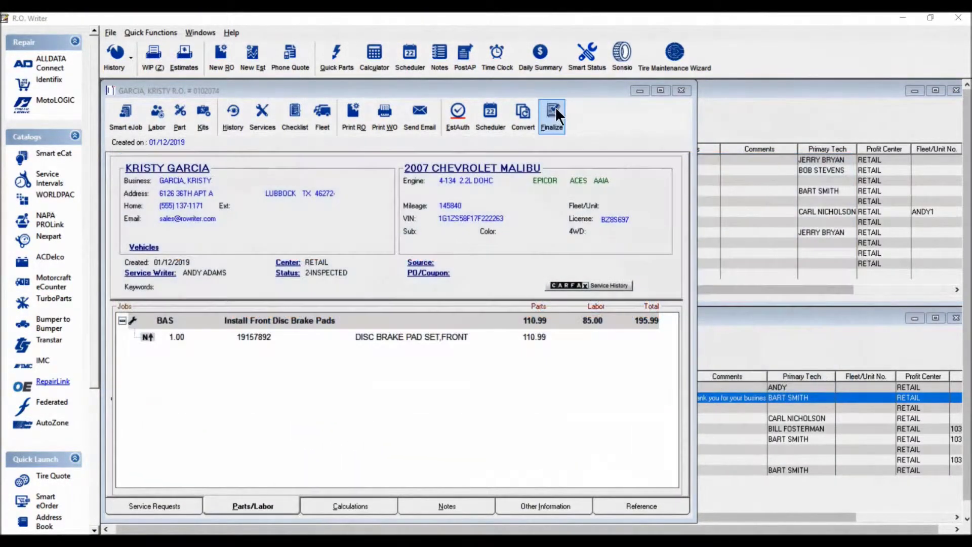
# Attempt to finalize the repair order.
pyautogui.click(554, 113)
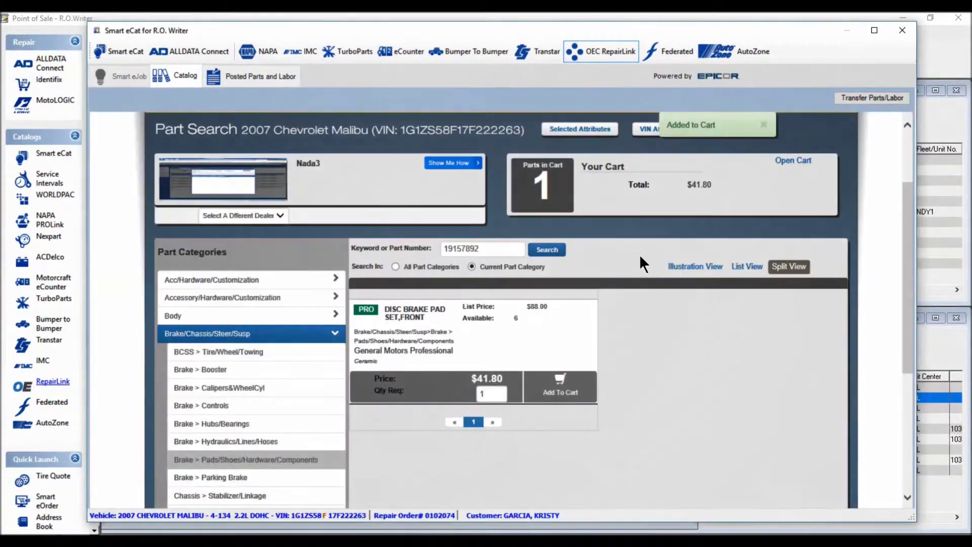
# Post pad set 19157892 to the Install Front Disc Brake Pads job and verify its supplier.
pyautogui.click(843, 97)
pyautogui.click(658, 216)
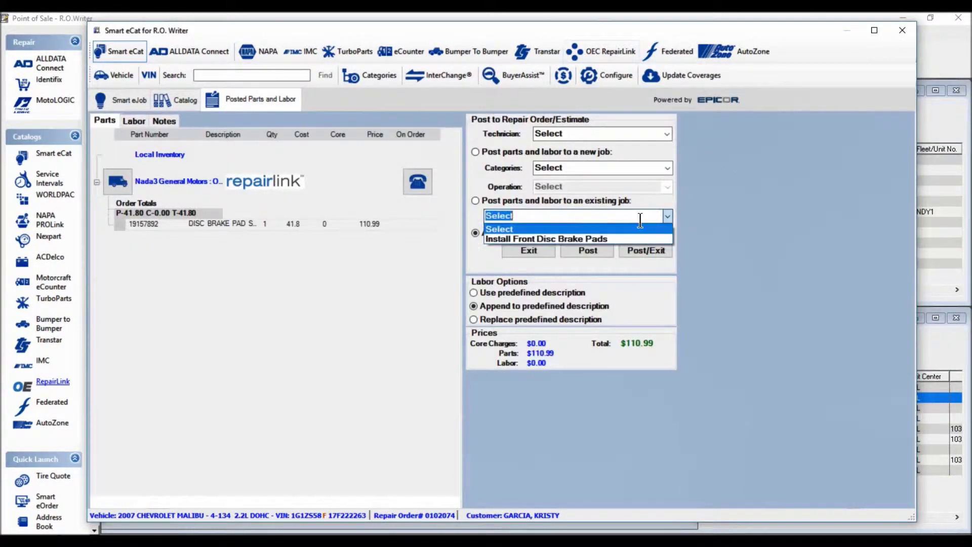
pyautogui.click(552, 239)
pyautogui.click(639, 251)
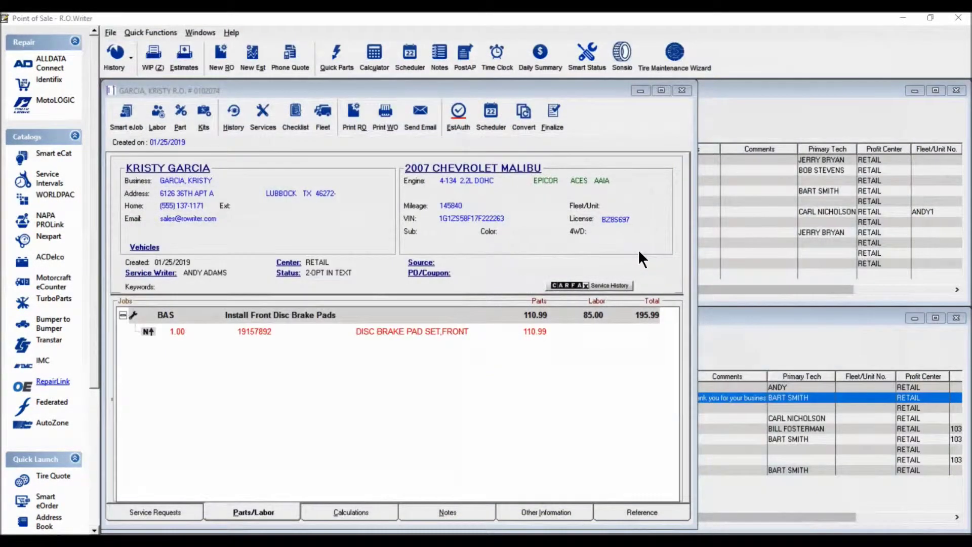
pyautogui.doubleClick(449, 331)
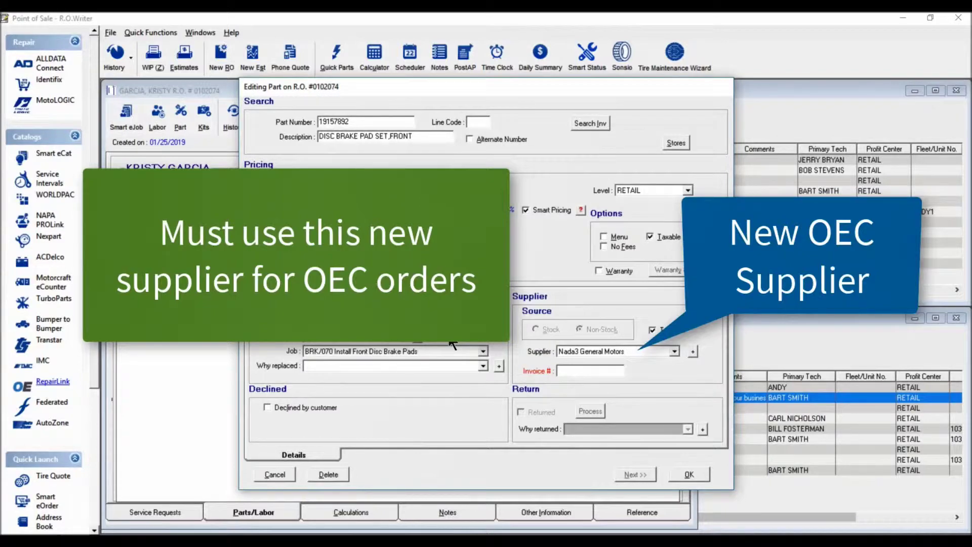
pyautogui.click(278, 474)
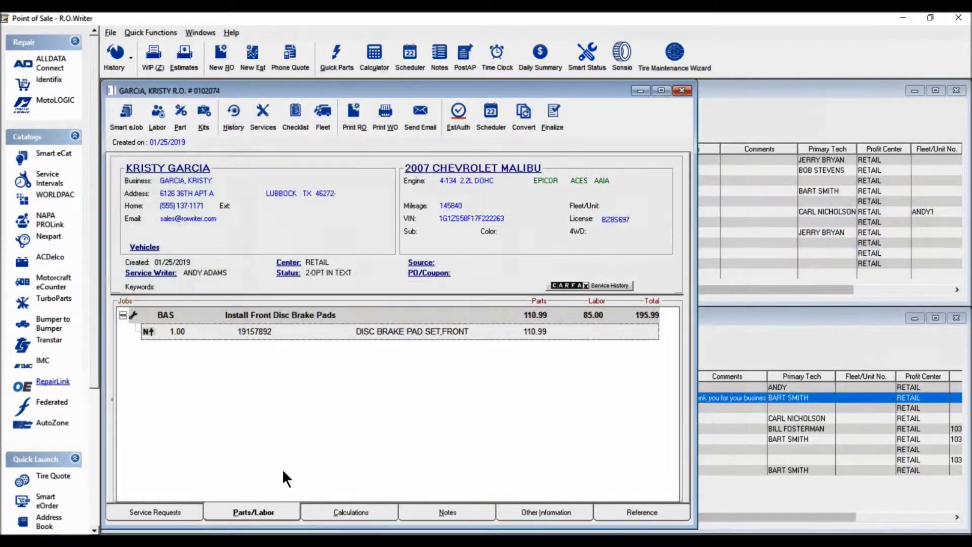
# Submit the brake pad set order in Smart eOrder and post it as On Order.
pyautogui.click(45, 501)
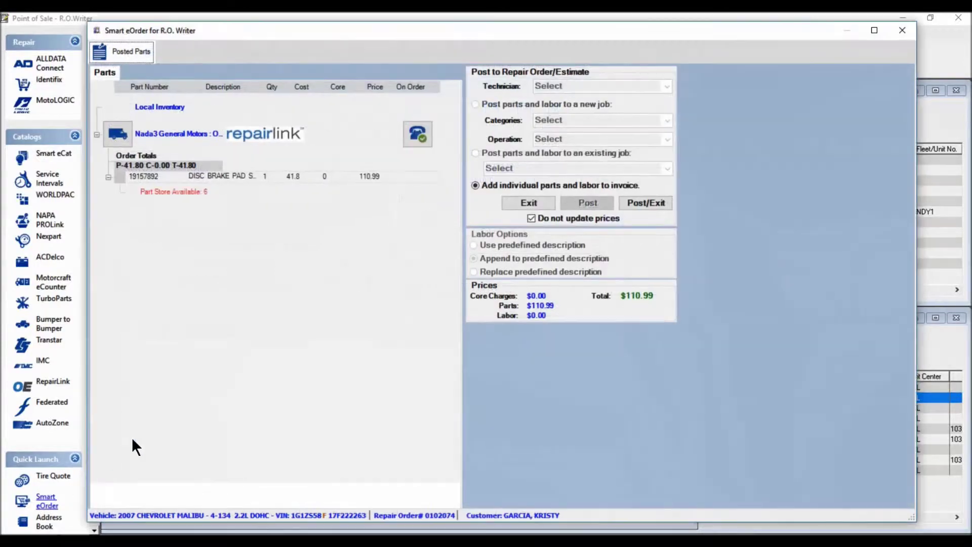
pyautogui.click(122, 137)
pyautogui.click(538, 325)
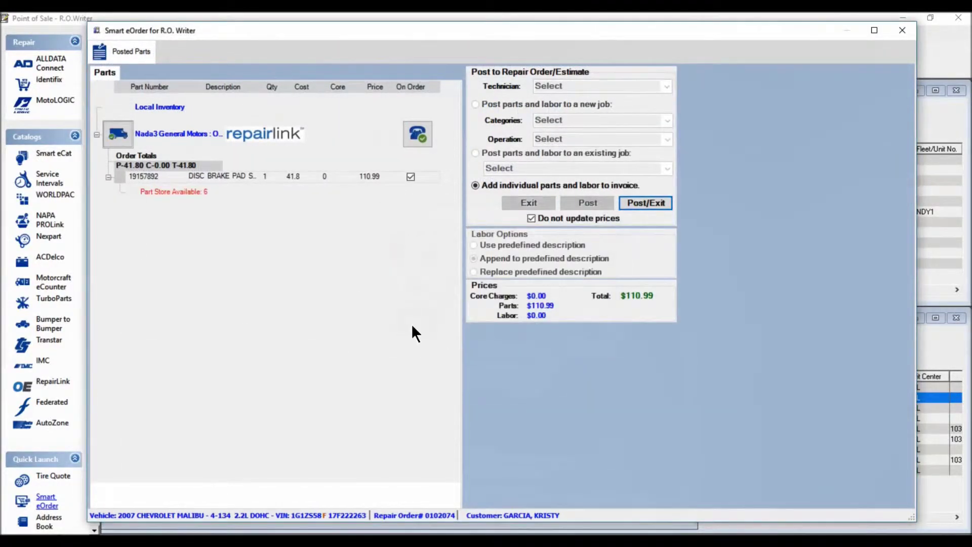
pyautogui.click(633, 203)
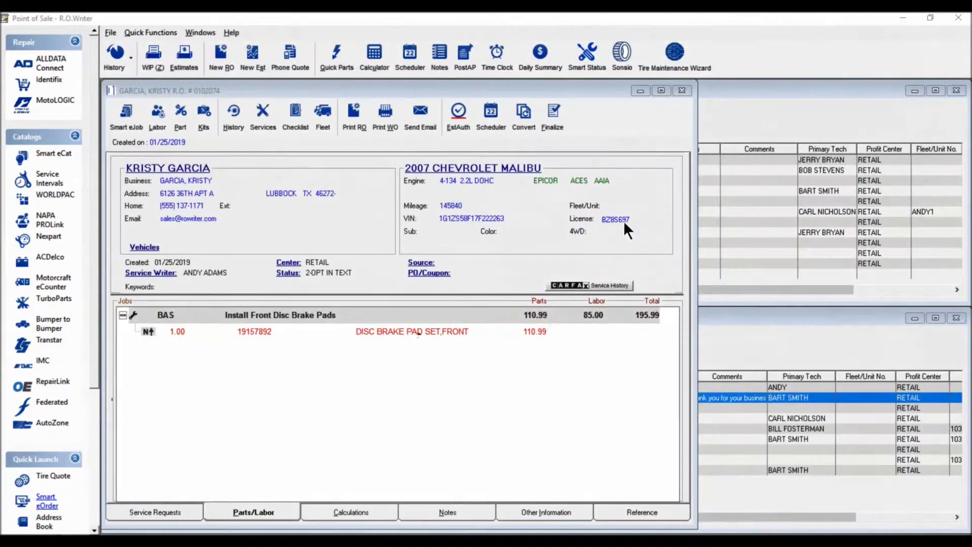
# Replace the part line's invoice number with 578993 and save it.
pyautogui.doubleClick(461, 329)
pyautogui.moveTo(576, 379); pyautogui.dragTo(514, 374)
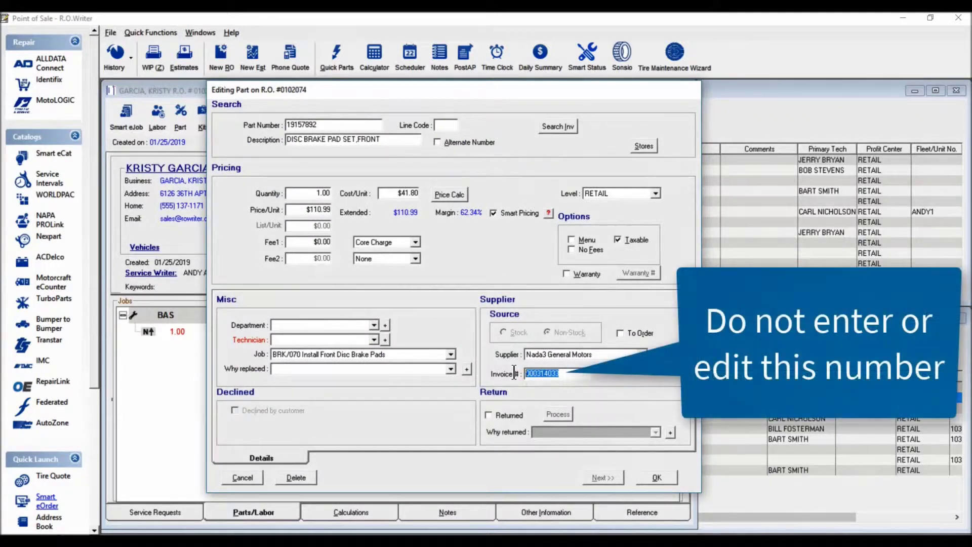
pyautogui.write('578993')
pyautogui.click(658, 475)
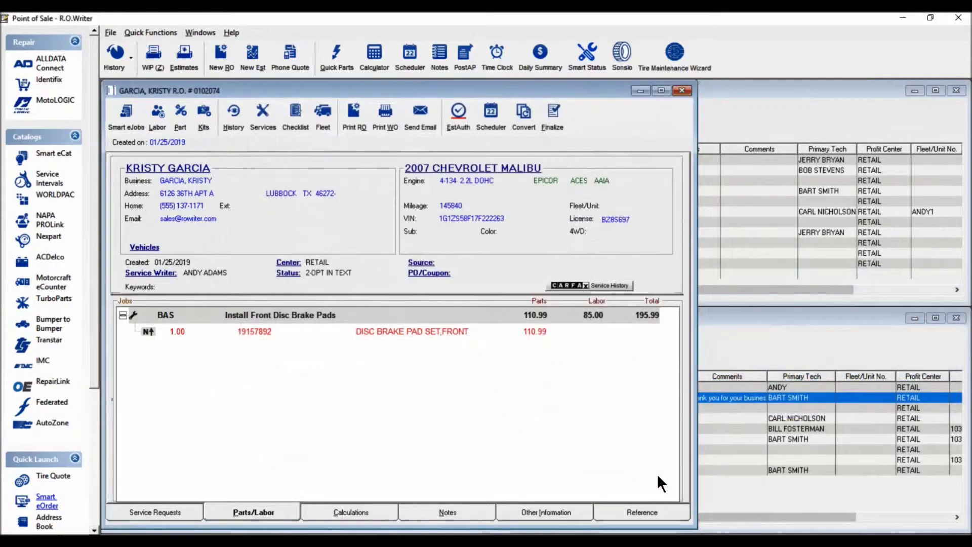
# Attempt to finalize, dismiss the incomplete RepairLink warning, and check the invoice's order status.
pyautogui.click(554, 117)
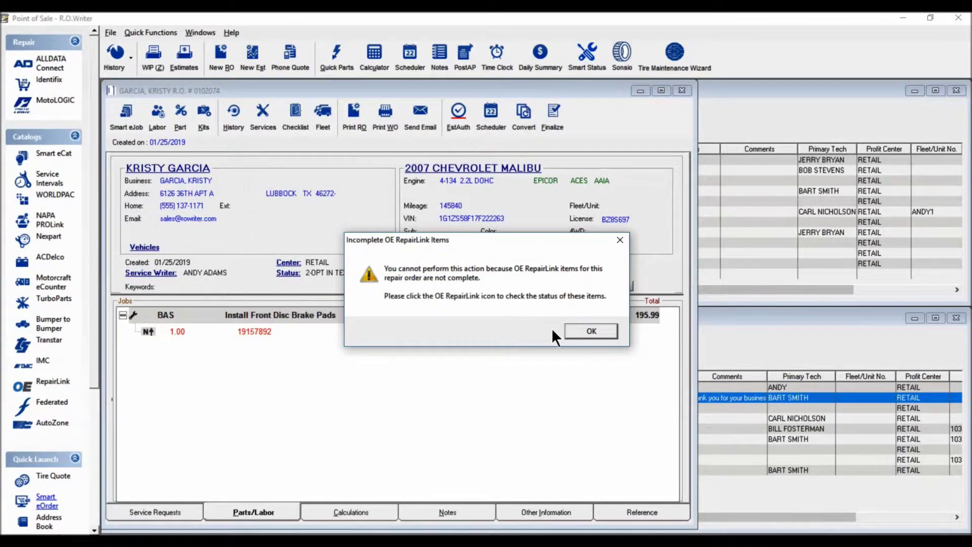
pyautogui.click(592, 331)
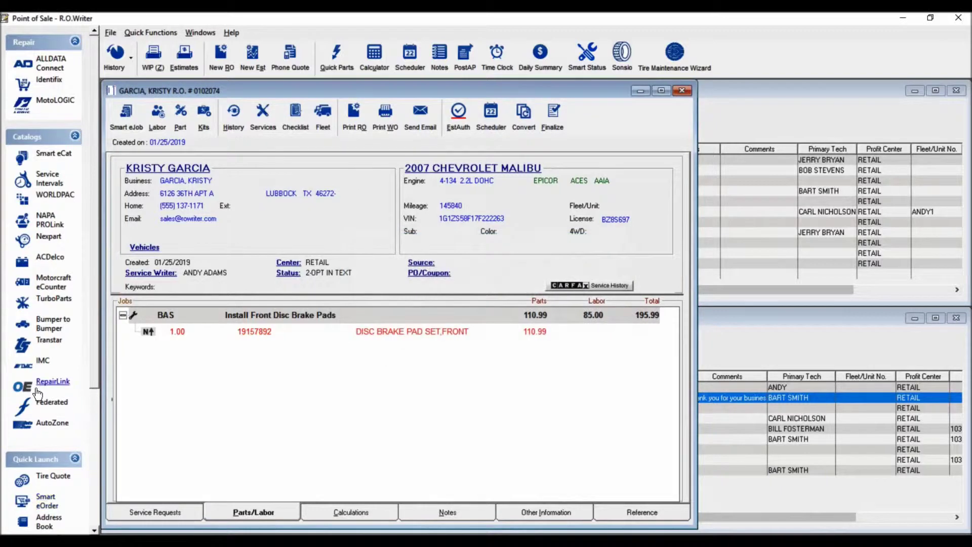
pyautogui.click(41, 388)
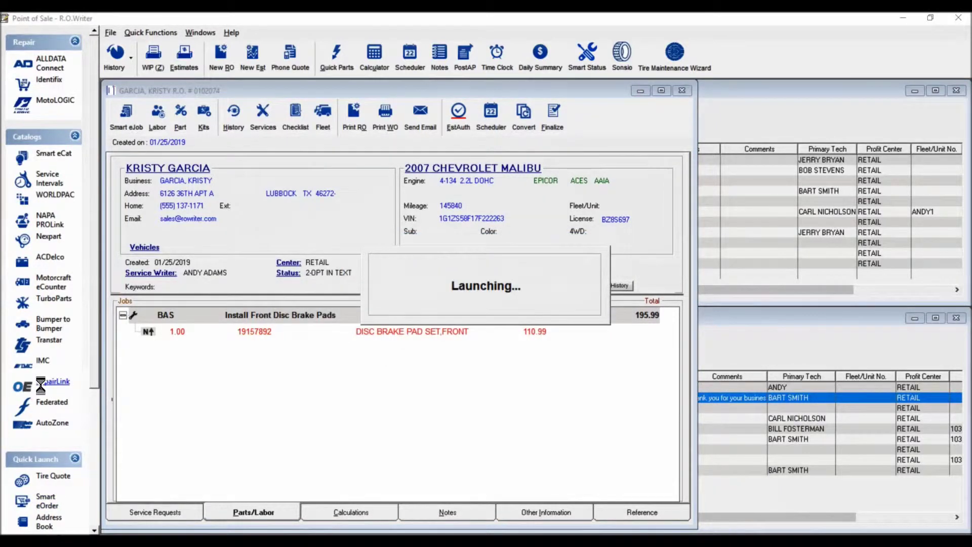
pyautogui.click(327, 203)
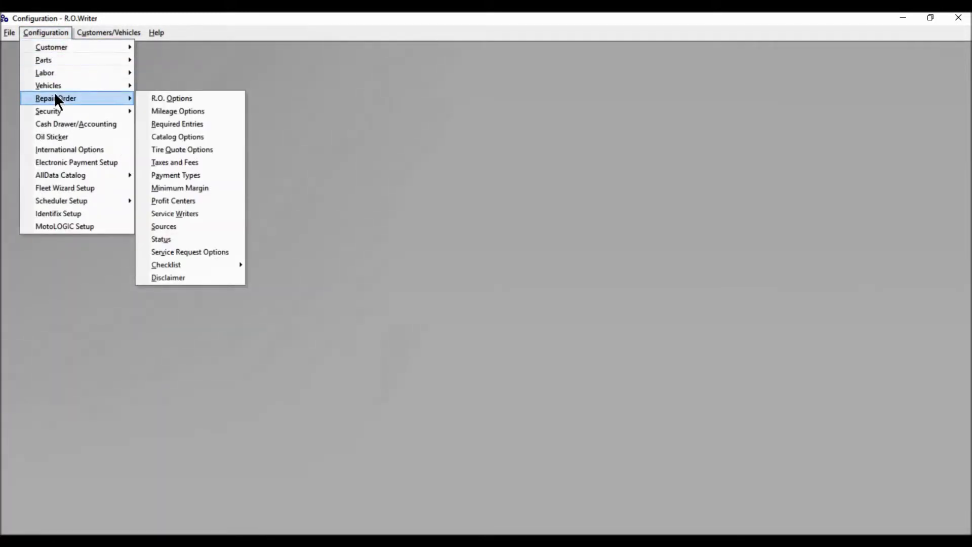
# Enter the password for R.O. Options and leave Edit Inv# on add parts enabled.
pyautogui.click(163, 98)
pyautogui.click(499, 334)
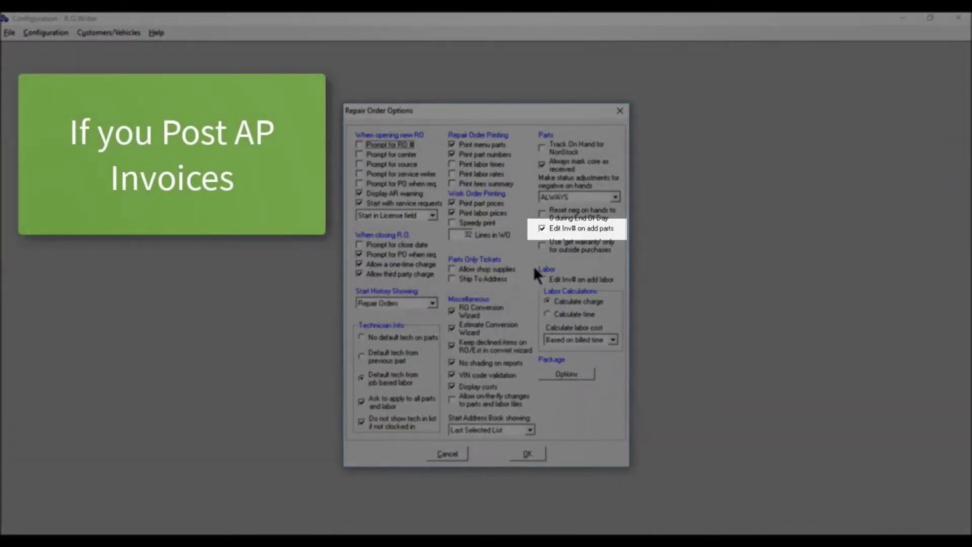
pyautogui.click(542, 228)
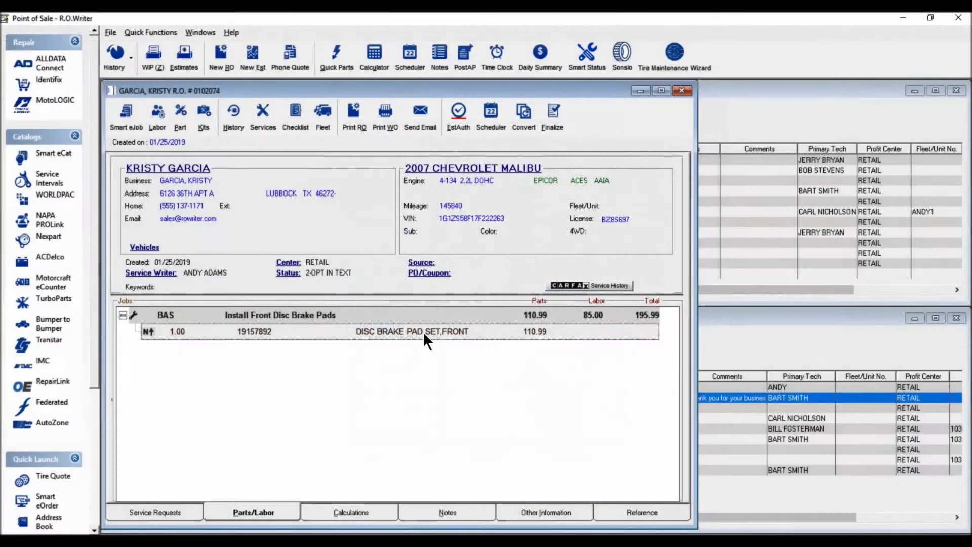
pyautogui.doubleClick(423, 332)
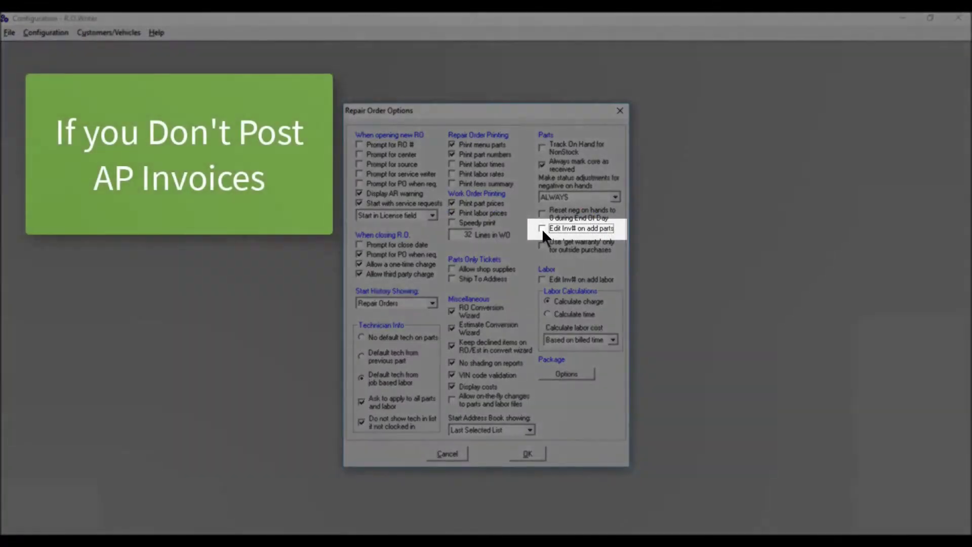
pyautogui.click(542, 229)
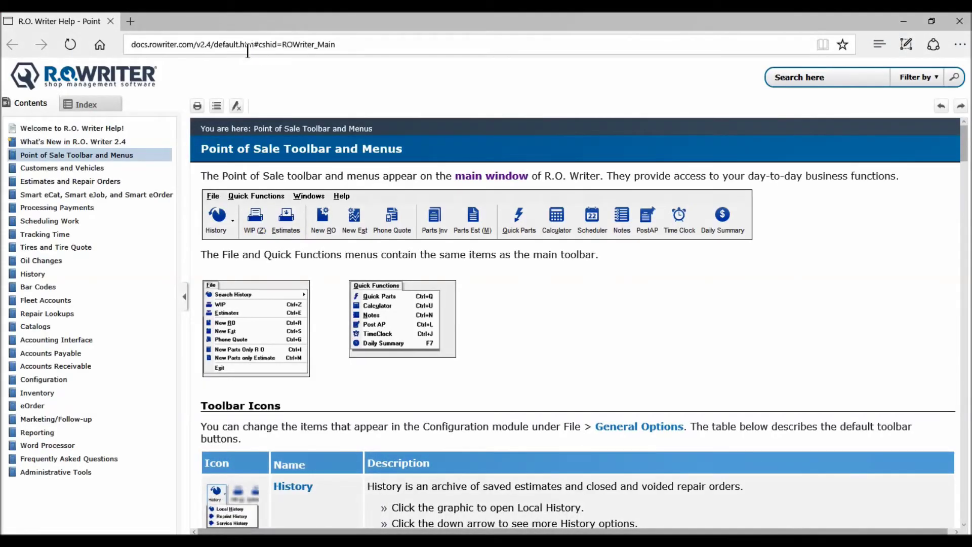
# Display the OEConnect RepairLink Integration help page from the Catalogs section of the help contents.
pyautogui.click(36, 327)
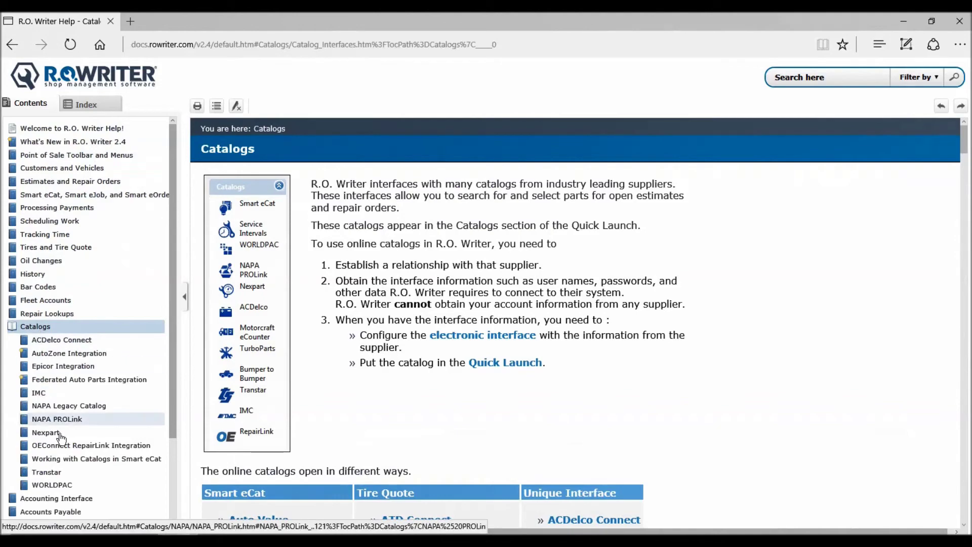
pyautogui.click(80, 450)
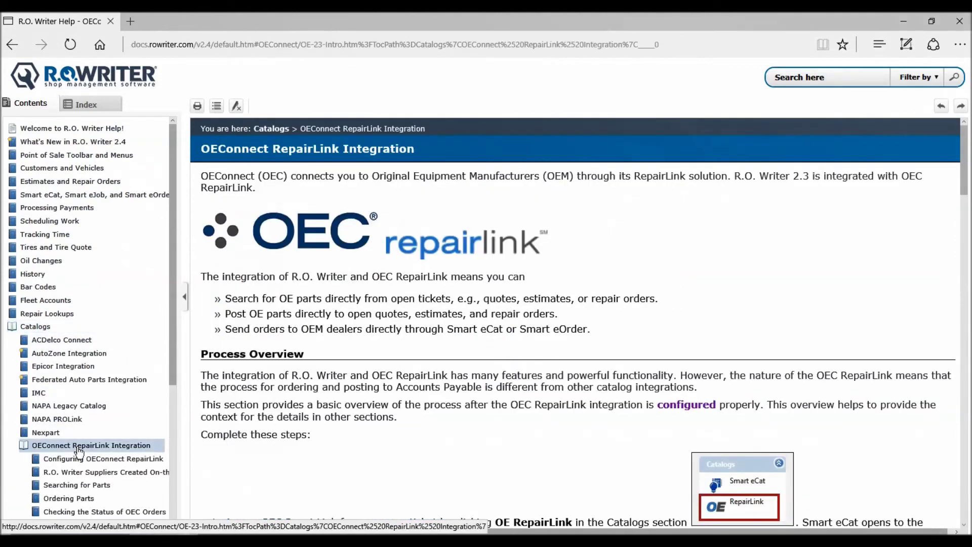